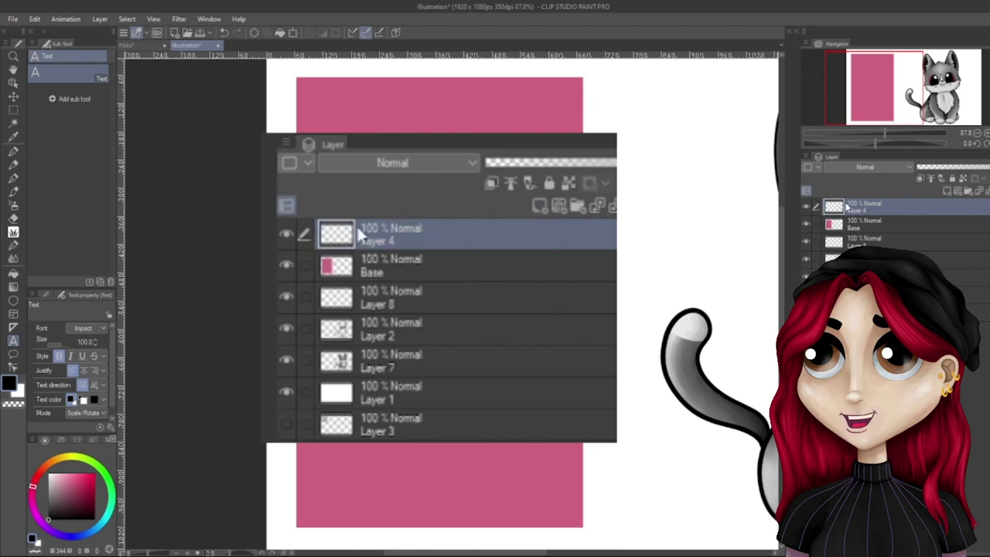
- Clip Layer 4 to the Base layer directly below it
{"action": "left_click", "coordinate": [489, 186]}
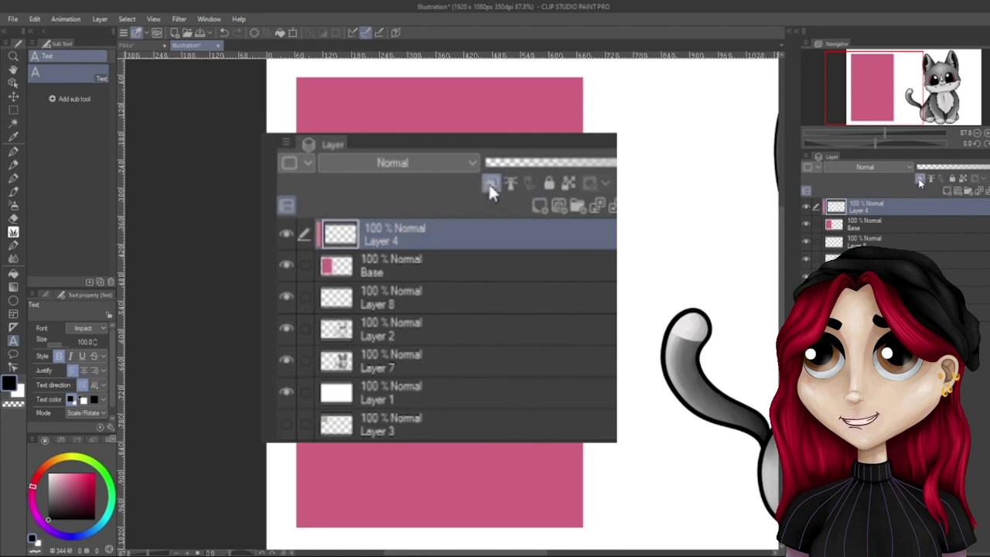
{"action": "left_click", "coordinate": [350, 265]}
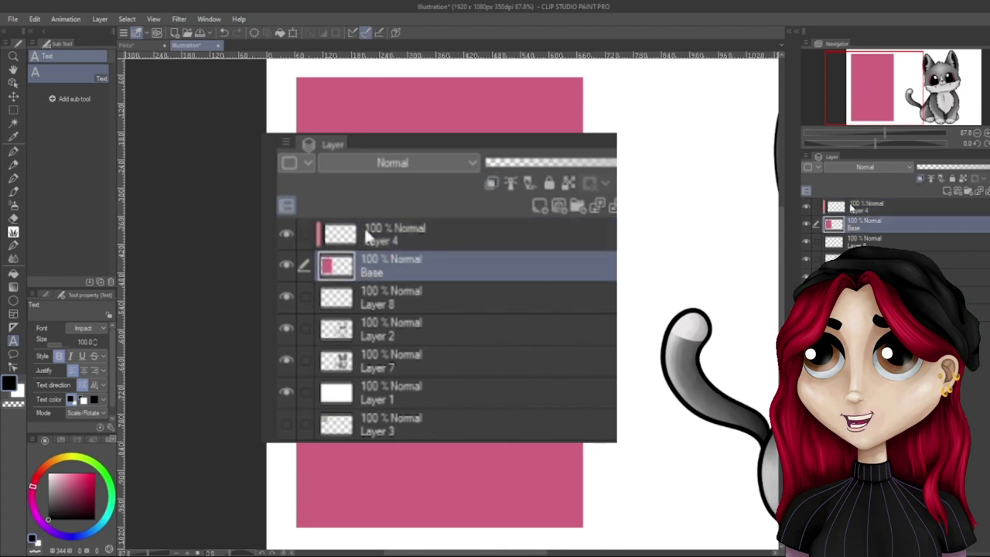
{"action": "left_click", "coordinate": [364, 228]}
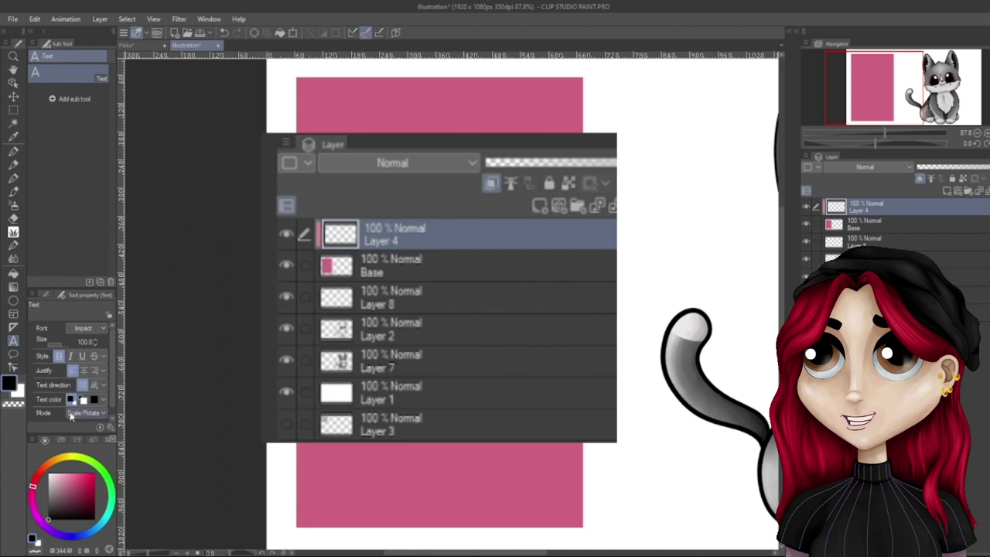
- Pick a bright green and draw a G-pen stroke across the upper part of the pink rectangle on Layer 4
{"action": "left_click", "coordinate": [113, 495]}
{"action": "left_click_drag", "start_coordinate": [99, 493], "coordinate": [106, 458]}
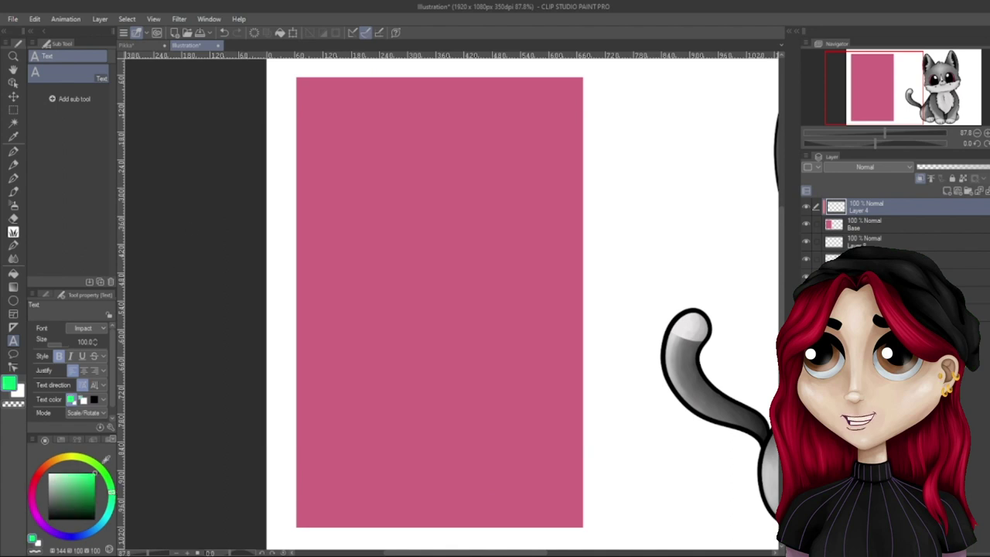
{"action": "left_click", "coordinate": [14, 154]}
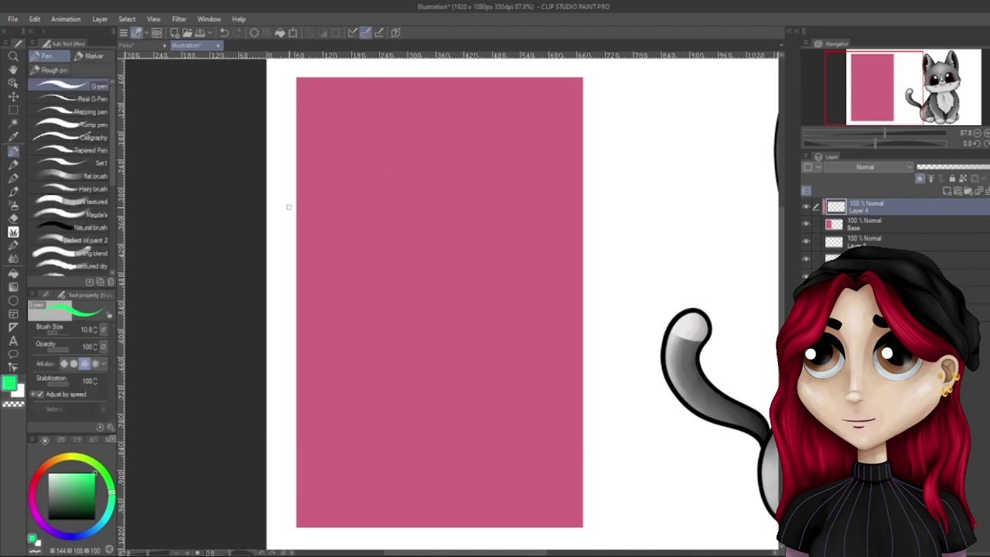
{"action": "mouse_move", "coordinate": [286, 208]}
{"action": "left_mouse_down"}
{"action": "mouse_move", "coordinate": [415, 170]}
{"action": "mouse_move", "coordinate": [684, 181]}
{"action": "left_mouse_up"}
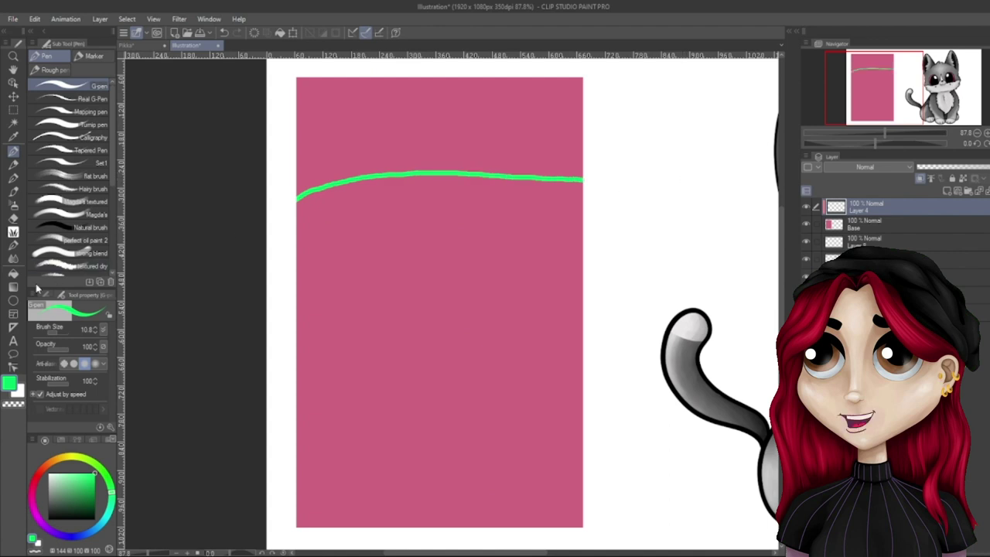
- Enlarge the G-pen to 561.8 and cover most of the rectangle in bright green
{"action": "left_click_drag", "start_coordinate": [62, 338], "coordinate": [93, 332]}
{"action": "left_click_drag", "start_coordinate": [214, 312], "coordinate": [658, 277]}
{"action": "mouse_move", "coordinate": [614, 438]}
{"action": "left_mouse_down"}
{"action": "mouse_move", "coordinate": [504, 454]}
{"action": "mouse_move", "coordinate": [210, 453]}
{"action": "left_mouse_up"}
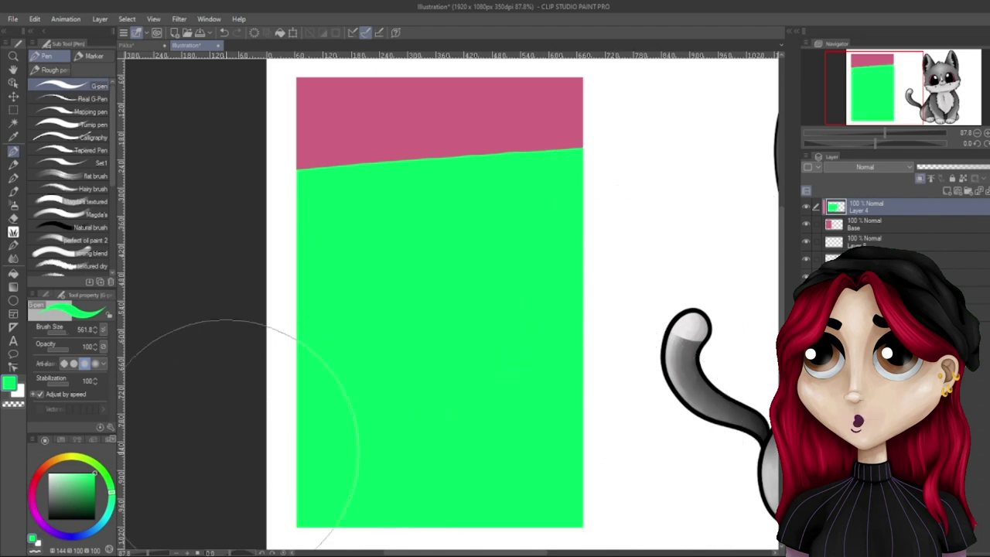
- Choose a muted grey-green and paint broad strokes over the rectangle
{"action": "left_click", "coordinate": [63, 494]}
{"action": "left_click_drag", "start_coordinate": [193, 363], "coordinate": [689, 358]}
{"action": "mouse_move", "coordinate": [676, 243]}
{"action": "left_mouse_down"}
{"action": "mouse_move", "coordinate": [656, 185]}
{"action": "mouse_move", "coordinate": [283, 133]}
{"action": "left_mouse_up"}
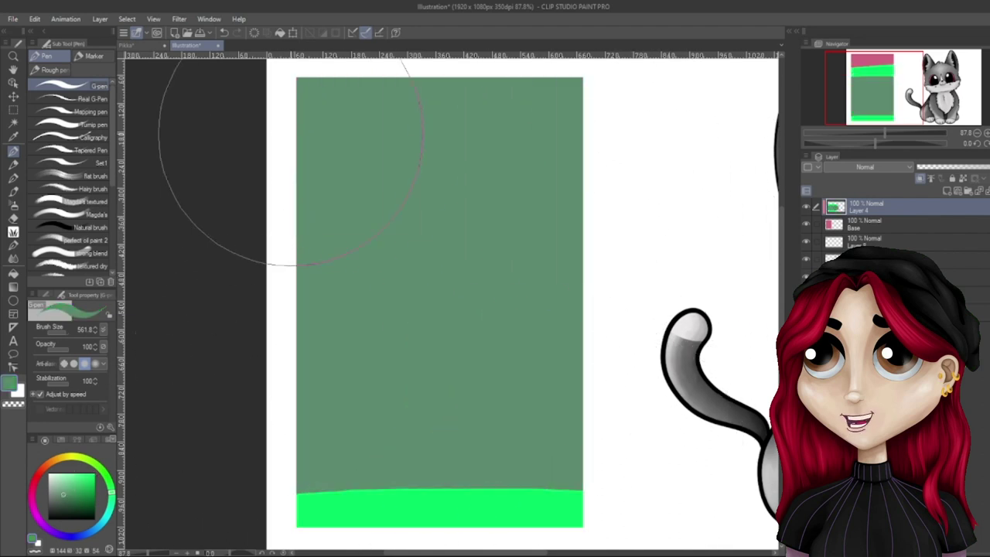
- Repaint the rectangle on Layer 4 in successive pink shades, finishing with a deep pink of HSV 343, 64, 77
{"action": "left_click", "coordinate": [32, 489]}
{"action": "left_click", "coordinate": [94, 488]}
{"action": "mouse_move", "coordinate": [302, 403]}
{"action": "left_mouse_down"}
{"action": "mouse_move", "coordinate": [602, 397]}
{"action": "mouse_move", "coordinate": [585, 223]}
{"action": "mouse_move", "coordinate": [455, 160]}
{"action": "mouse_move", "coordinate": [271, 204]}
{"action": "mouse_move", "coordinate": [374, 321]}
{"action": "left_mouse_up"}
{"action": "left_click", "coordinate": [89, 489]}
{"action": "mouse_move", "coordinate": [255, 403]}
{"action": "left_mouse_down"}
{"action": "mouse_move", "coordinate": [683, 299]}
{"action": "mouse_move", "coordinate": [356, 486]}
{"action": "mouse_move", "coordinate": [702, 510]}
{"action": "mouse_move", "coordinate": [644, 228]}
{"action": "mouse_move", "coordinate": [540, 125]}
{"action": "mouse_move", "coordinate": [177, 271]}
{"action": "left_mouse_up"}
{"action": "left_click", "coordinate": [78, 483]}
{"action": "mouse_move", "coordinate": [313, 294]}
{"action": "left_mouse_down"}
{"action": "mouse_move", "coordinate": [590, 187]}
{"action": "mouse_move", "coordinate": [598, 154]}
{"action": "mouse_move", "coordinate": [197, 76]}
{"action": "left_mouse_up"}
{"action": "mouse_move", "coordinate": [482, 442]}
{"action": "left_mouse_down"}
{"action": "mouse_move", "coordinate": [424, 410]}
{"action": "mouse_move", "coordinate": [500, 413]}
{"action": "mouse_move", "coordinate": [385, 433]}
{"action": "mouse_move", "coordinate": [371, 477]}
{"action": "left_mouse_up"}
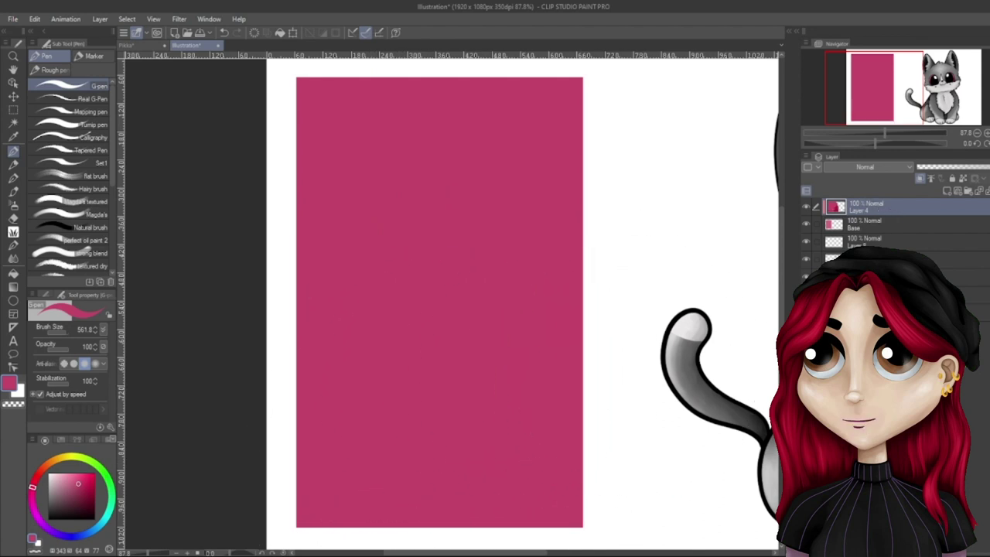
- Try merging the clipped Layer 4 into Base and toggling the merged layer's visibility
{"action": "key", "text": "ctrl+e"}
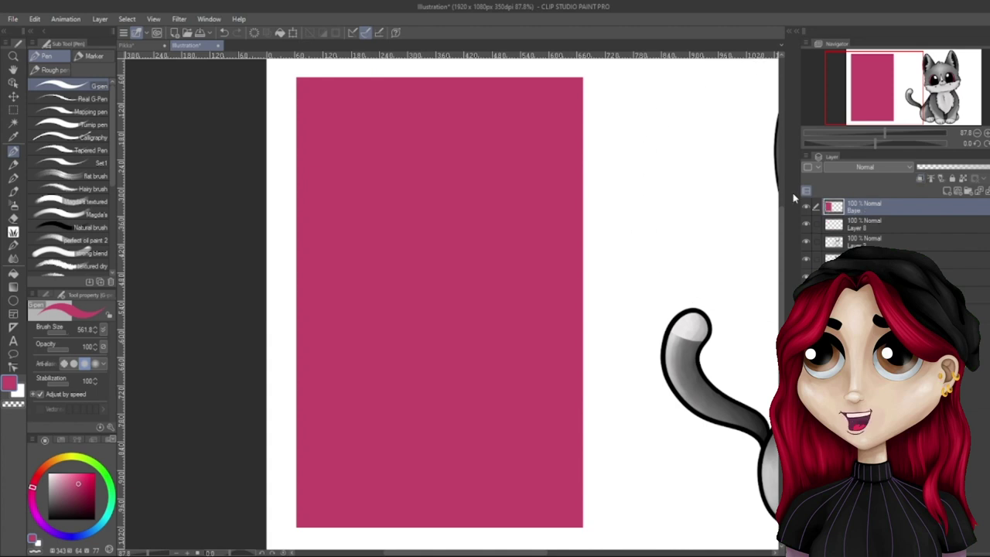
{"action": "left_click", "coordinate": [808, 208]}
{"action": "left_click", "coordinate": [808, 209]}
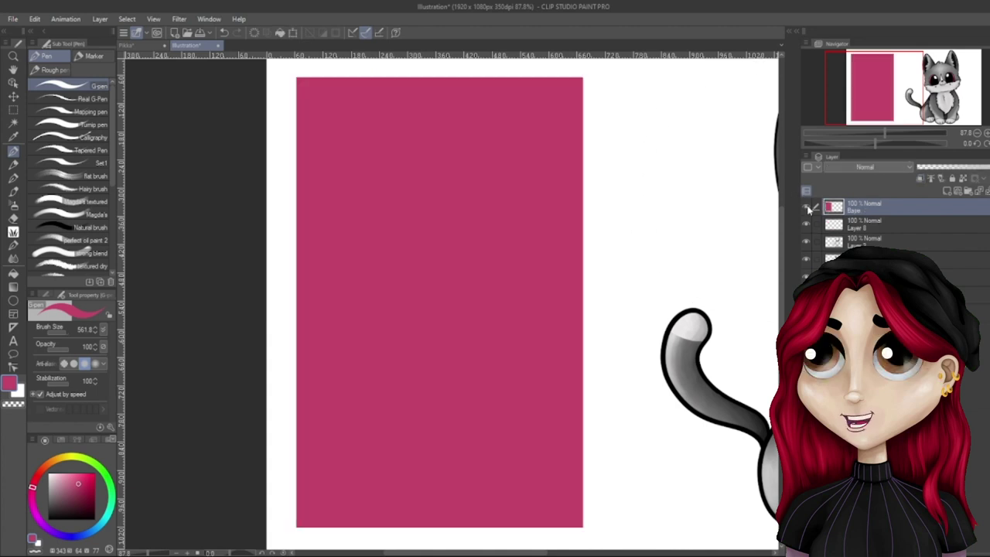
{"action": "key", "text": "ctrl+z"}
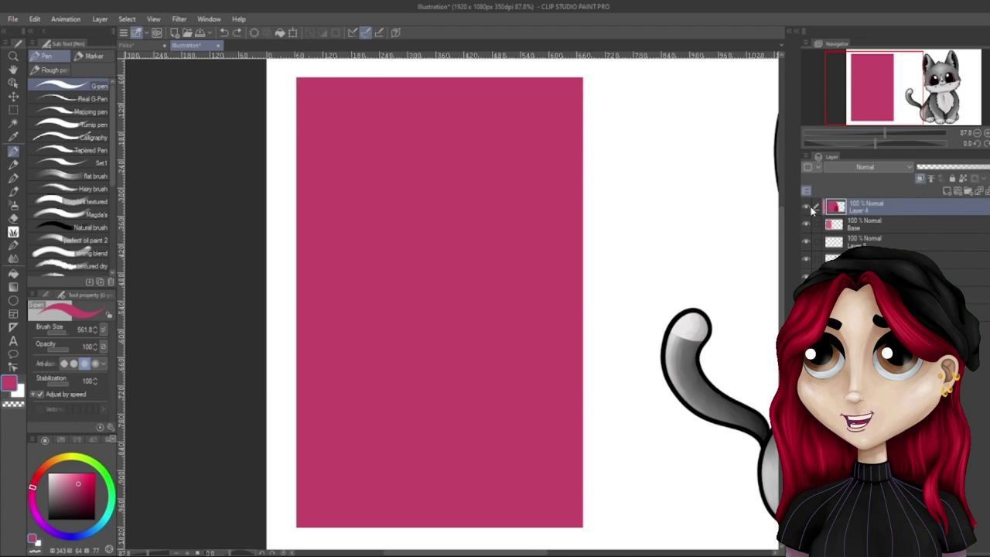
- Toggle the visibility of Base and Layer 4 to compare them, and merge Layer 4 down into Base
{"action": "left_click", "coordinate": [874, 225]}
{"action": "left_click", "coordinate": [809, 226]}
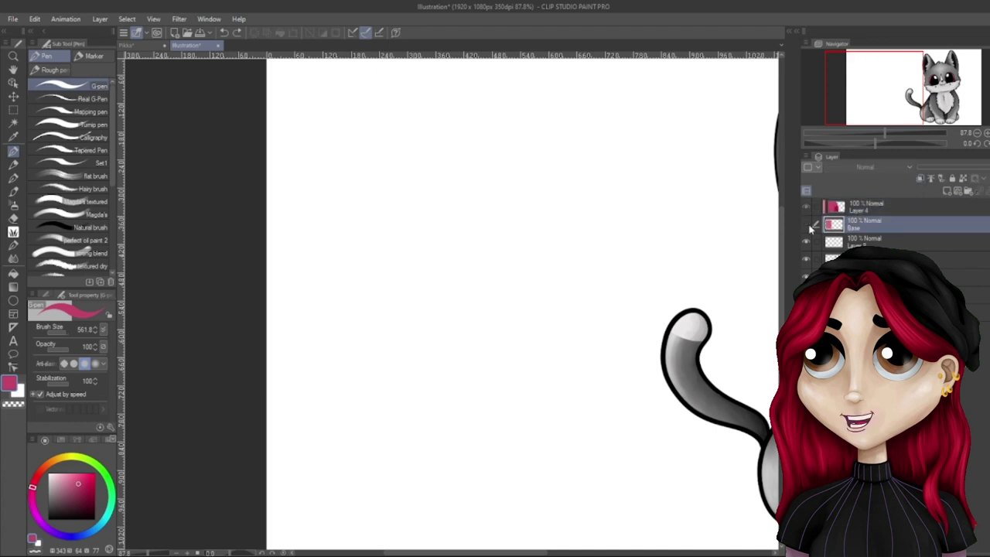
{"action": "left_click", "coordinate": [810, 226]}
{"action": "left_click", "coordinate": [810, 226]}
{"action": "left_click", "coordinate": [809, 226]}
{"action": "left_click", "coordinate": [807, 210]}
{"action": "left_click", "coordinate": [806, 210]}
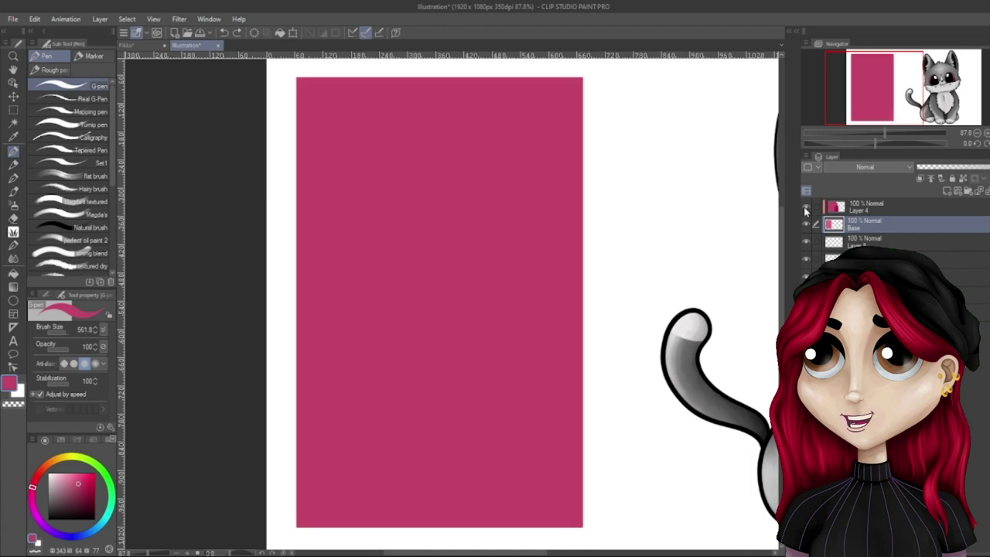
{"action": "left_click", "coordinate": [870, 209]}
{"action": "key", "text": "ctrl+e"}
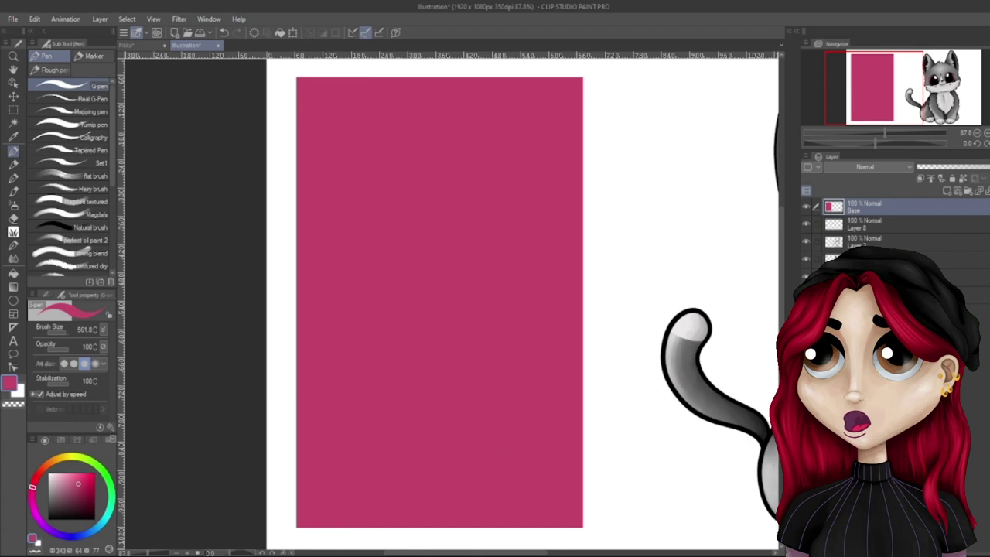
- Check the cat's line art layer by toggling its visibility, and add a new layer clipped to it
{"action": "left_click_drag", "start_coordinate": [505, 554], "coordinate": [606, 553]}
{"action": "scroll", "coordinate": [703, 373], "scroll_direction": "down", "scroll_amount": 1}
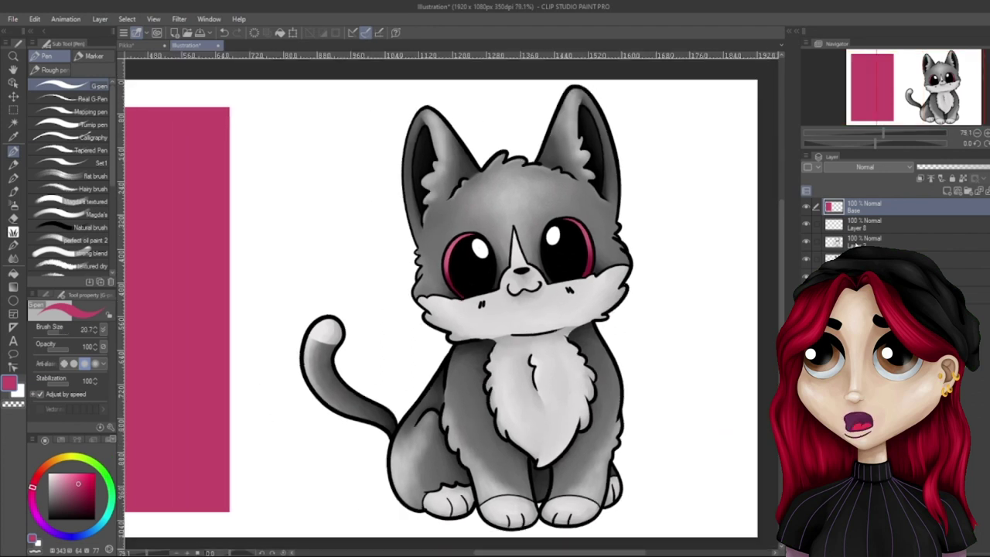
{"action": "left_click", "coordinate": [855, 243]}
{"action": "left_click", "coordinate": [807, 245]}
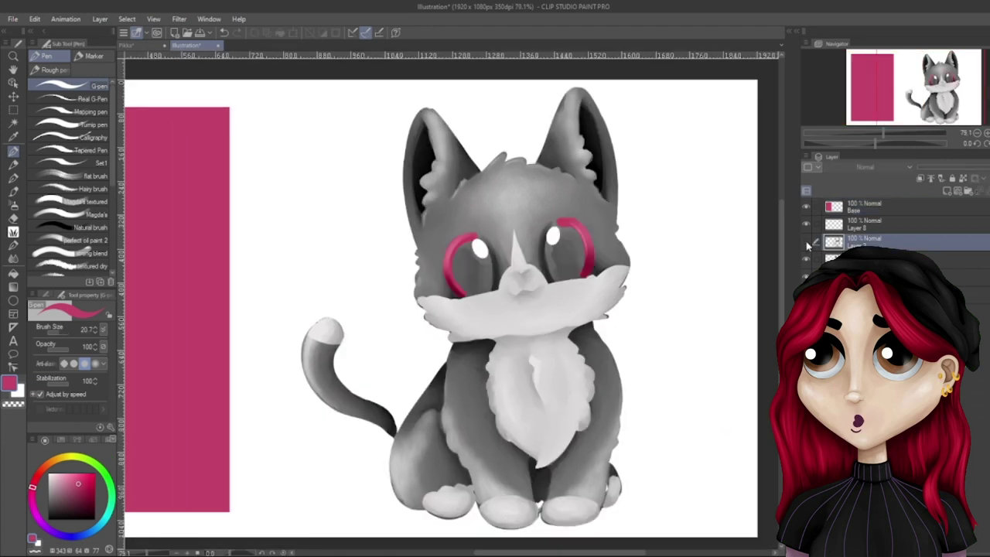
{"action": "left_click", "coordinate": [807, 244]}
{"action": "left_click", "coordinate": [807, 244]}
{"action": "left_click", "coordinate": [806, 244]}
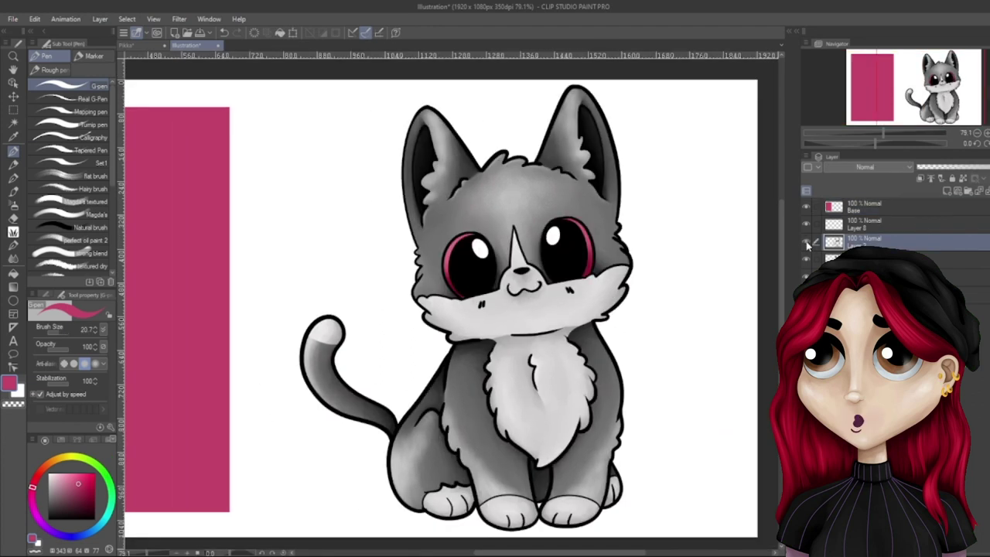
{"action": "left_click", "coordinate": [945, 191]}
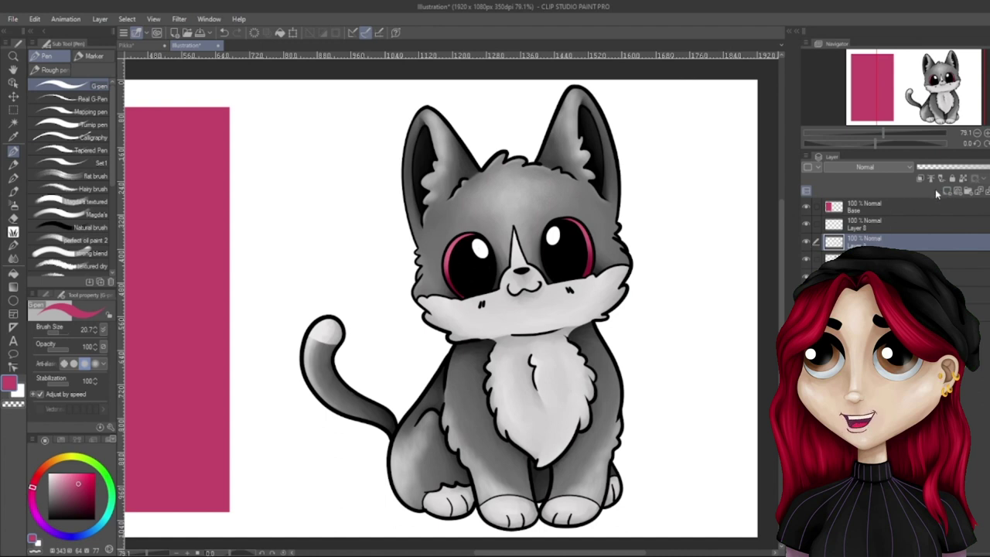
{"action": "left_click", "coordinate": [918, 179]}
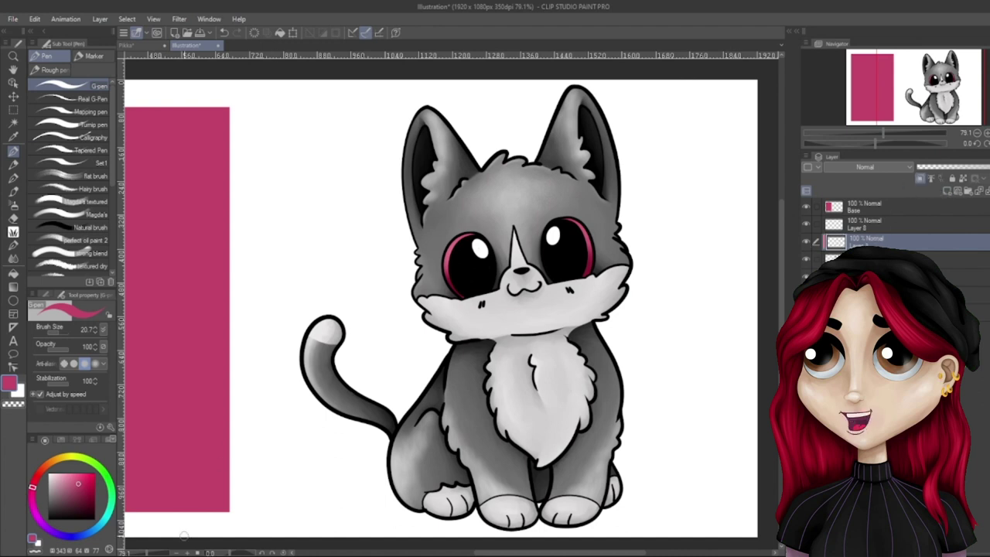
- Try colouring the cat's line art bright green with the G-pen at brush size 73.7 on the clipped layer
{"action": "left_click", "coordinate": [104, 467]}
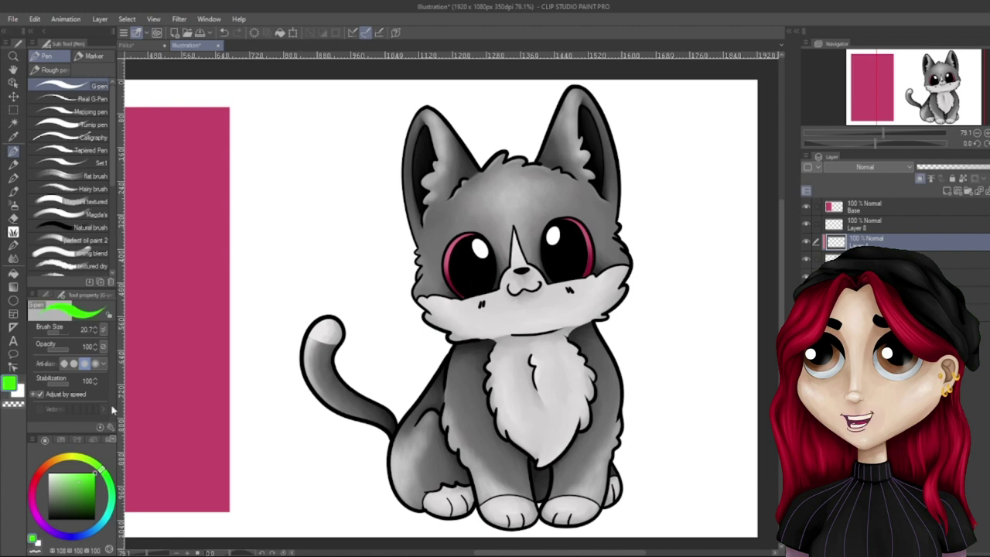
{"action": "left_click", "coordinate": [64, 333]}
{"action": "mouse_move", "coordinate": [435, 304]}
{"action": "left_mouse_down"}
{"action": "mouse_move", "coordinate": [463, 350]}
{"action": "mouse_move", "coordinate": [580, 449]}
{"action": "mouse_move", "coordinate": [418, 449]}
{"action": "mouse_move", "coordinate": [615, 483]}
{"action": "mouse_move", "coordinate": [236, 399]}
{"action": "mouse_move", "coordinate": [591, 232]}
{"action": "mouse_move", "coordinate": [552, 106]}
{"action": "left_mouse_up"}
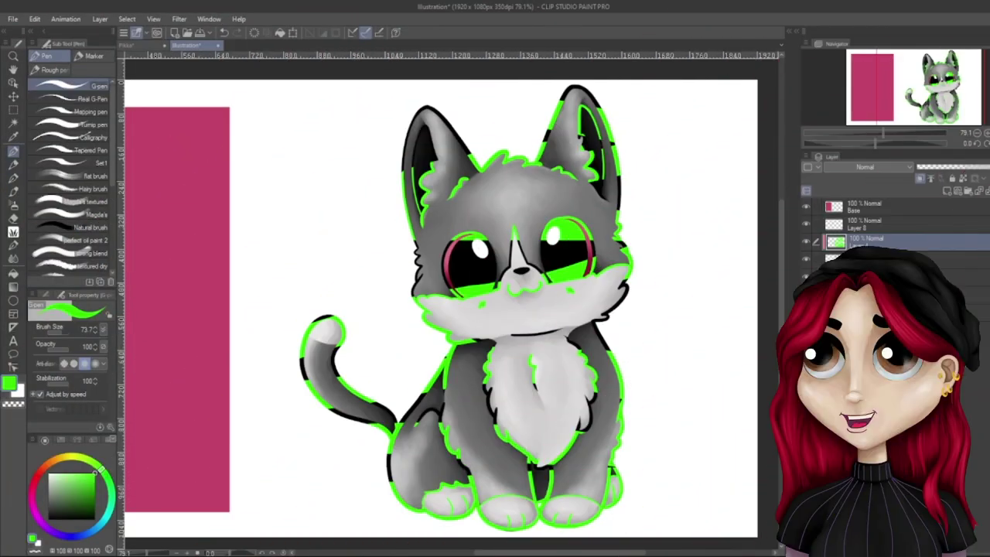
{"action": "key", "text": "ctrl+z"}
{"action": "key", "text": "ctrl+z"}
{"action": "key", "text": "ctrl+z"}
{"action": "key", "text": "ctrl+z"}
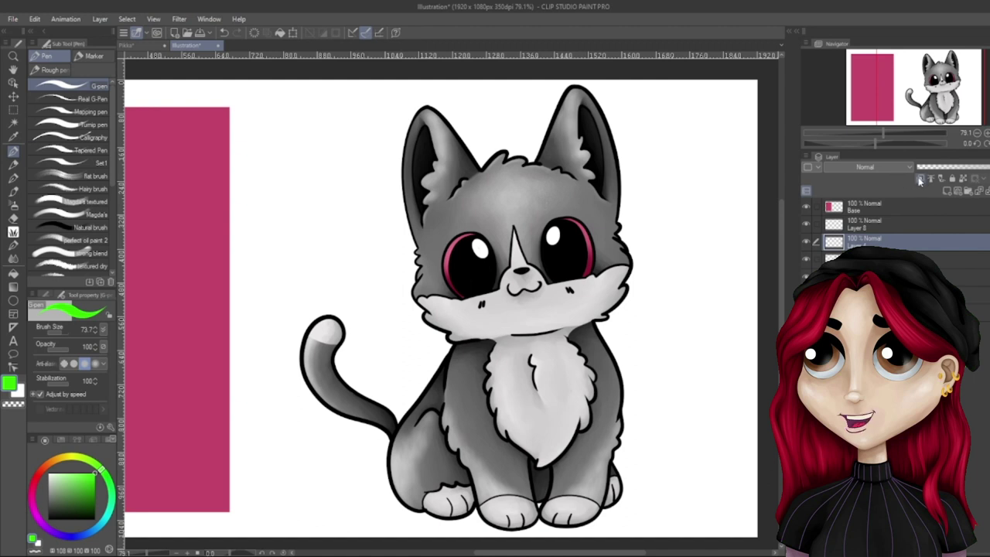
- Recolour the outlines of the cat's head tuft and inner ear sides with sampled fur greys, using the G-pen at 20.7
{"action": "left_click", "coordinate": [15, 137]}
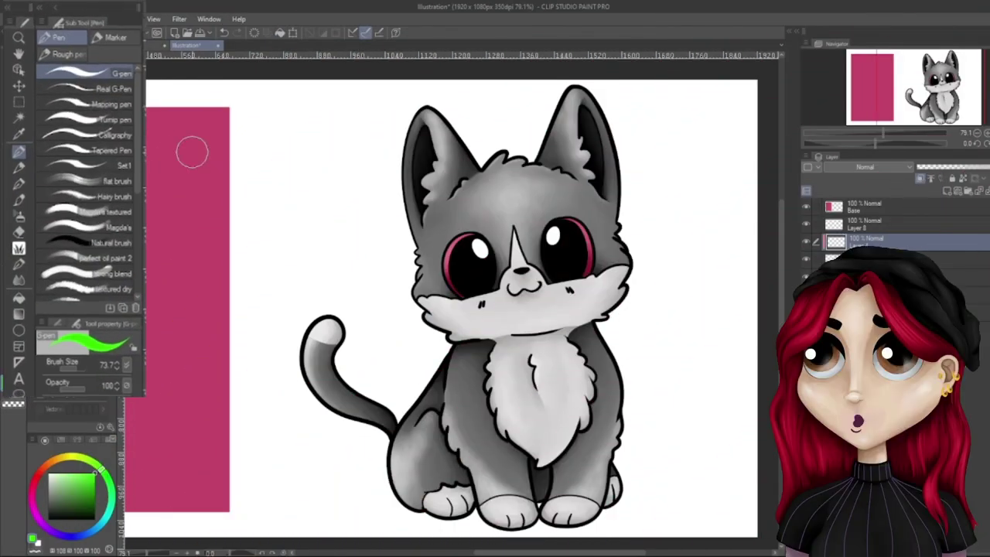
{"action": "left_click", "coordinate": [27, 154]}
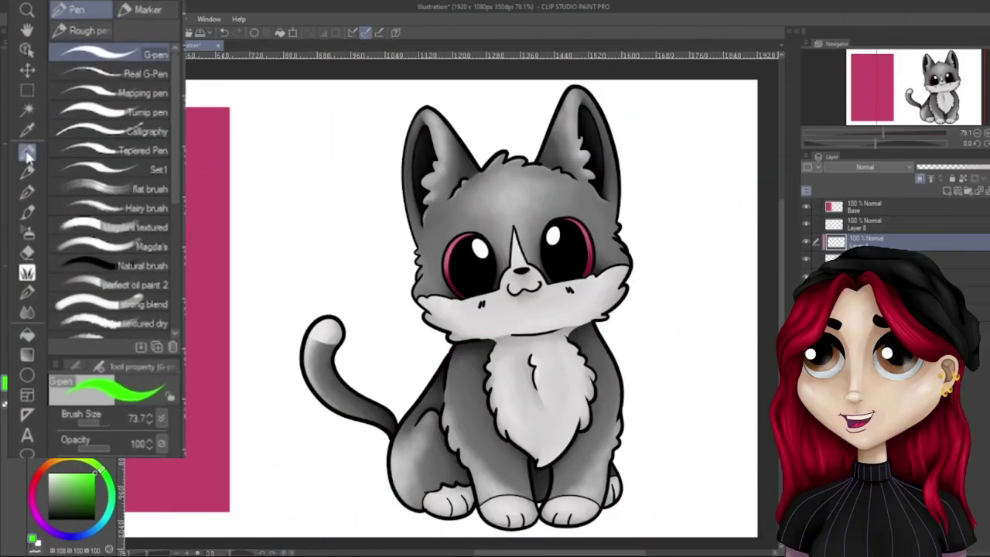
{"action": "left_click", "coordinate": [27, 130]}
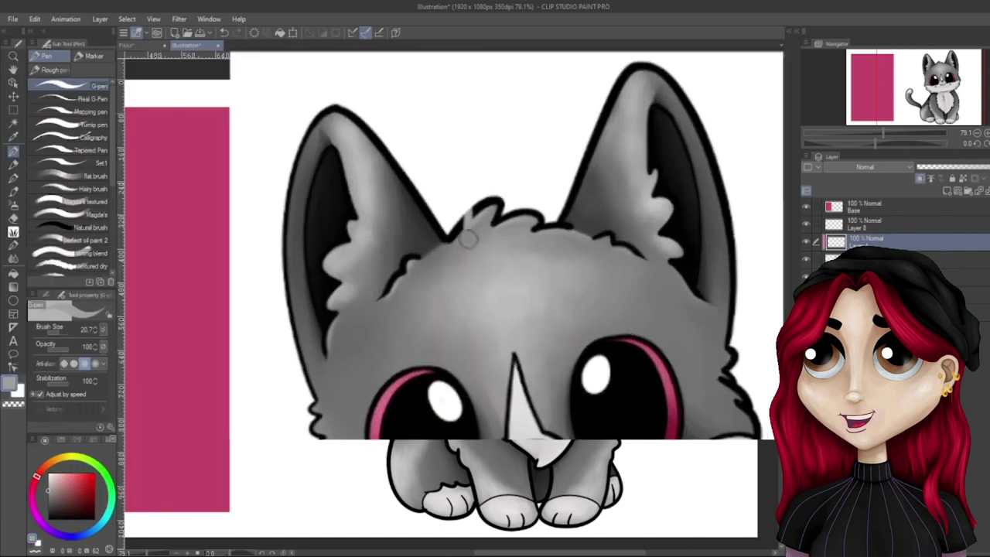
{"action": "left_click_drag", "start_coordinate": [493, 157], "coordinate": [490, 166]}
{"action": "mouse_move", "coordinate": [452, 255]}
{"action": "left_mouse_down"}
{"action": "mouse_move", "coordinate": [442, 221]}
{"action": "mouse_move", "coordinate": [437, 294]}
{"action": "mouse_move", "coordinate": [445, 230]}
{"action": "mouse_move", "coordinate": [441, 281]}
{"action": "mouse_move", "coordinate": [489, 213]}
{"action": "mouse_move", "coordinate": [486, 253]}
{"action": "mouse_move", "coordinate": [499, 213]}
{"action": "mouse_move", "coordinate": [495, 248]}
{"action": "mouse_move", "coordinate": [533, 233]}
{"action": "mouse_move", "coordinate": [538, 264]}
{"action": "mouse_move", "coordinate": [552, 259]}
{"action": "mouse_move", "coordinate": [547, 231]}
{"action": "mouse_move", "coordinate": [557, 271]}
{"action": "mouse_move", "coordinate": [550, 260]}
{"action": "mouse_move", "coordinate": [584, 254]}
{"action": "mouse_move", "coordinate": [552, 252]}
{"action": "mouse_move", "coordinate": [584, 251]}
{"action": "left_mouse_up"}
{"action": "mouse_move", "coordinate": [597, 215]}
{"action": "left_mouse_down"}
{"action": "mouse_move", "coordinate": [586, 236]}
{"action": "mouse_move", "coordinate": [570, 229]}
{"action": "mouse_move", "coordinate": [574, 243]}
{"action": "left_mouse_up"}
{"action": "left_click_drag", "start_coordinate": [536, 160], "coordinate": [577, 88]}
{"action": "mouse_move", "coordinate": [479, 164]}
{"action": "left_mouse_down"}
{"action": "mouse_move", "coordinate": [427, 109]}
{"action": "mouse_move", "coordinate": [438, 120]}
{"action": "left_mouse_up"}
{"action": "left_click", "coordinate": [454, 138], "text": "alt"}
- Recolour the outer and inner ear outlines and the side fur of the head with greys sampled beside them
{"action": "mouse_move", "coordinate": [581, 89]}
{"action": "left_mouse_down"}
{"action": "mouse_move", "coordinate": [611, 136]}
{"action": "mouse_move", "coordinate": [630, 261]}
{"action": "left_mouse_up"}
{"action": "left_click_drag", "start_coordinate": [420, 246], "coordinate": [415, 300]}
{"action": "left_click", "coordinate": [403, 137], "text": "alt"}
{"action": "left_click", "coordinate": [417, 242], "text": "alt"}
{"action": "mouse_move", "coordinate": [419, 229]}
{"action": "left_mouse_down"}
{"action": "mouse_move", "coordinate": [419, 111]}
{"action": "mouse_move", "coordinate": [415, 194]}
{"action": "left_mouse_up"}
{"action": "left_click", "coordinate": [417, 148], "text": "alt"}
{"action": "left_click", "coordinate": [553, 158], "text": "alt"}
{"action": "mouse_move", "coordinate": [585, 108]}
{"action": "left_mouse_down"}
{"action": "mouse_move", "coordinate": [604, 175]}
{"action": "mouse_move", "coordinate": [578, 181]}
{"action": "left_mouse_up"}
{"action": "mouse_move", "coordinate": [467, 180]}
{"action": "left_mouse_down"}
{"action": "mouse_move", "coordinate": [450, 197]}
{"action": "mouse_move", "coordinate": [466, 179]}
{"action": "left_mouse_up"}
{"action": "left_click", "coordinate": [466, 174], "text": "alt"}
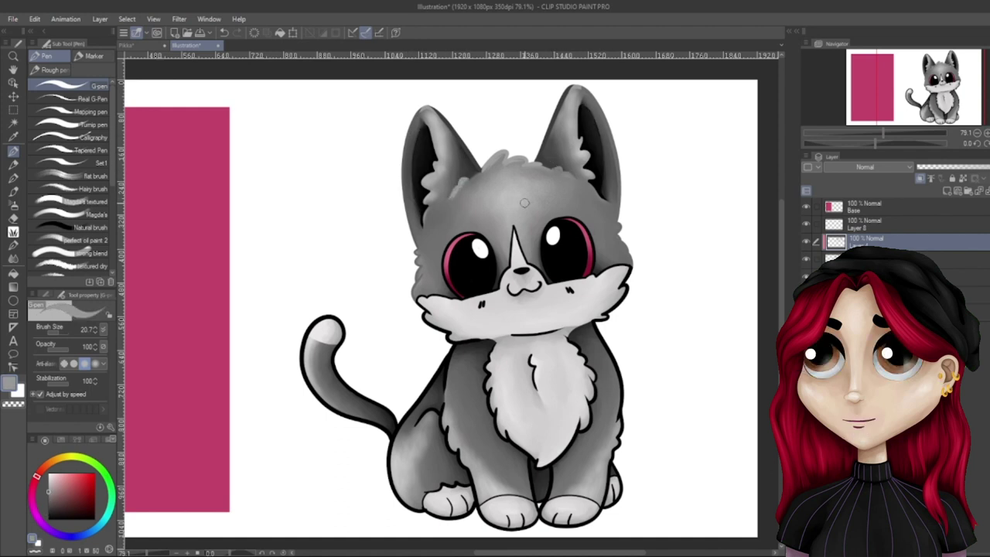
- Recolour the outlines around both eyes with the pink sampled from the irises
{"action": "left_click", "coordinate": [449, 255], "text": "alt"}
{"action": "left_click", "coordinate": [446, 263], "text": "alt"}
{"action": "mouse_move", "coordinate": [445, 273]}
{"action": "left_mouse_down"}
{"action": "mouse_move", "coordinate": [455, 293]}
{"action": "mouse_move", "coordinate": [445, 268]}
{"action": "left_mouse_up"}
{"action": "left_click", "coordinate": [591, 243], "text": "alt"}
{"action": "mouse_move", "coordinate": [590, 272]}
{"action": "left_mouse_down"}
{"action": "mouse_move", "coordinate": [594, 249]}
{"action": "mouse_move", "coordinate": [565, 219]}
{"action": "left_mouse_up"}
{"action": "mouse_move", "coordinate": [469, 233]}
{"action": "left_mouse_down"}
{"action": "mouse_move", "coordinate": [445, 263]}
{"action": "mouse_move", "coordinate": [459, 282]}
{"action": "mouse_move", "coordinate": [423, 294]}
{"action": "mouse_move", "coordinate": [447, 334]}
{"action": "left_mouse_up"}
- Recolour the muzzle fur edges and the nose bridge lines with the sampled light grey
{"action": "left_click", "coordinate": [433, 309], "text": "alt"}
{"action": "mouse_move", "coordinate": [437, 296]}
{"action": "left_mouse_down"}
{"action": "mouse_move", "coordinate": [622, 275]}
{"action": "mouse_move", "coordinate": [600, 317]}
{"action": "left_mouse_up"}
{"action": "left_click_drag", "start_coordinate": [500, 292], "coordinate": [513, 227]}
{"action": "left_click_drag", "start_coordinate": [514, 229], "coordinate": [546, 282]}
- Recolour the shoulder, back and outer body outlines with greys sampled from the adjacent fur
{"action": "left_click", "coordinate": [464, 348], "text": "alt"}
{"action": "left_click_drag", "start_coordinate": [459, 343], "coordinate": [444, 389]}
{"action": "left_click_drag", "start_coordinate": [454, 343], "coordinate": [473, 341]}
{"action": "left_click_drag", "start_coordinate": [589, 324], "coordinate": [621, 419]}
{"action": "left_click", "coordinate": [615, 380], "text": "alt"}
{"action": "left_click_drag", "start_coordinate": [619, 379], "coordinate": [606, 345]}
{"action": "mouse_move", "coordinate": [447, 389]}
{"action": "left_mouse_down"}
{"action": "mouse_move", "coordinate": [448, 358]}
{"action": "mouse_move", "coordinate": [391, 448]}
{"action": "mouse_move", "coordinate": [334, 359]}
{"action": "left_mouse_up"}
{"action": "left_click", "coordinate": [441, 373], "text": "alt"}
- Recolour the outer outline of the cat's hind leg with greys sampled from its fur
{"action": "mouse_move", "coordinate": [387, 430]}
{"action": "left_mouse_down"}
{"action": "mouse_move", "coordinate": [361, 419]}
{"action": "mouse_move", "coordinate": [404, 502]}
{"action": "left_mouse_up"}
{"action": "left_click", "coordinate": [398, 457], "text": "alt"}
{"action": "left_click", "coordinate": [404, 430], "text": "alt"}
{"action": "left_click_drag", "start_coordinate": [391, 461], "coordinate": [396, 433]}
{"action": "left_click", "coordinate": [412, 490], "text": "alt"}
{"action": "left_click_drag", "start_coordinate": [404, 503], "coordinate": [423, 511]}
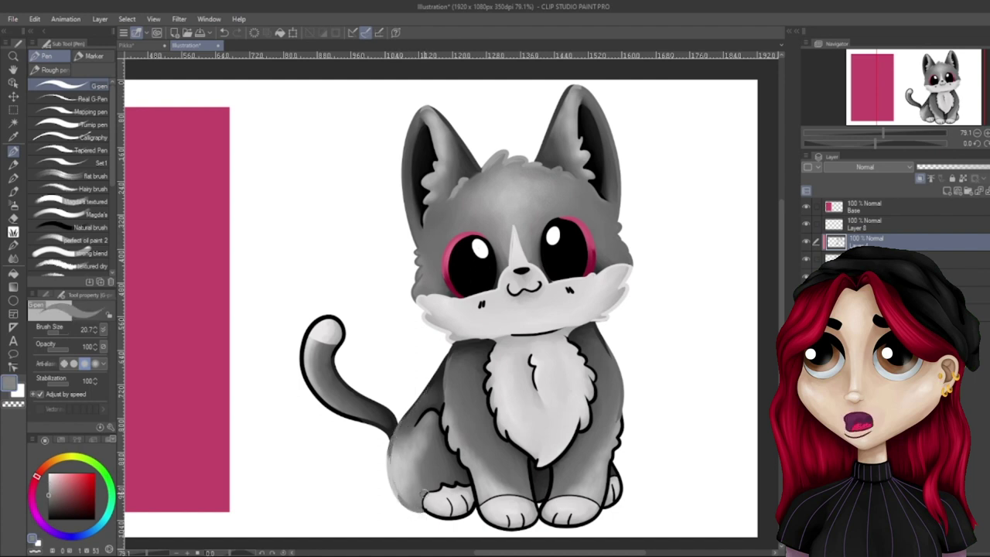
- Recolour the fur outlines along the front legs and lower body with sampled greys
{"action": "left_click", "coordinate": [541, 495], "text": "alt"}
{"action": "left_click", "coordinate": [615, 424], "text": "alt"}
{"action": "left_click_drag", "start_coordinate": [621, 421], "coordinate": [601, 507]}
{"action": "mouse_move", "coordinate": [443, 405]}
{"action": "left_mouse_down"}
{"action": "mouse_move", "coordinate": [446, 444]}
{"action": "mouse_move", "coordinate": [481, 506]}
{"action": "left_mouse_up"}
- Recolour the grey part of the tail's outline and the hind leg's upper fold with sampled fur tones
{"action": "left_click", "coordinate": [336, 377], "text": "alt"}
{"action": "left_click_drag", "start_coordinate": [333, 345], "coordinate": [340, 376]}
{"action": "left_click", "coordinate": [339, 377], "text": "alt"}
{"action": "left_click", "coordinate": [312, 358], "text": "alt"}
{"action": "left_click", "coordinate": [343, 408], "text": "alt"}
{"action": "mouse_move", "coordinate": [343, 415]}
{"action": "left_mouse_down"}
{"action": "mouse_move", "coordinate": [316, 320]}
{"action": "mouse_move", "coordinate": [380, 427]}
{"action": "left_mouse_up"}
{"action": "left_click", "coordinate": [435, 398], "text": "alt"}
{"action": "left_click_drag", "start_coordinate": [438, 411], "coordinate": [417, 425]}
- Recolour the outline of the fluffy chest patch with light greys sampled from it
{"action": "left_click", "coordinate": [591, 363], "text": "alt"}
{"action": "left_click_drag", "start_coordinate": [562, 332], "coordinate": [506, 335]}
{"action": "mouse_move", "coordinate": [499, 345]}
{"action": "left_mouse_down"}
{"action": "mouse_move", "coordinate": [488, 384]}
{"action": "mouse_move", "coordinate": [512, 443]}
{"action": "mouse_move", "coordinate": [534, 464]}
{"action": "mouse_move", "coordinate": [589, 398]}
{"action": "left_mouse_up"}
{"action": "left_click", "coordinate": [493, 348], "text": "alt"}
{"action": "left_click", "coordinate": [569, 450], "text": "alt"}
{"action": "left_click_drag", "start_coordinate": [550, 467], "coordinate": [558, 454]}
{"action": "left_click", "coordinate": [574, 413], "text": "alt"}
{"action": "left_click_drag", "start_coordinate": [593, 400], "coordinate": [566, 336]}
- Recolour the outlines of the paws and lower legs with greys sampled from the surrounding fur
{"action": "mouse_move", "coordinate": [616, 475]}
{"action": "left_mouse_down"}
{"action": "mouse_move", "coordinate": [619, 495]}
{"action": "mouse_move", "coordinate": [548, 497]}
{"action": "mouse_move", "coordinate": [543, 512]}
{"action": "left_mouse_up"}
{"action": "left_click", "coordinate": [546, 496], "text": "alt"}
{"action": "left_click", "coordinate": [542, 500], "text": "alt"}
{"action": "mouse_move", "coordinate": [469, 488]}
{"action": "left_mouse_down"}
{"action": "mouse_move", "coordinate": [427, 495]}
{"action": "mouse_move", "coordinate": [533, 508]}
{"action": "mouse_move", "coordinate": [481, 511]}
{"action": "left_mouse_up"}
{"action": "left_click", "coordinate": [422, 435], "text": "alt"}
{"action": "left_click", "coordinate": [488, 504], "text": "alt"}
{"action": "mouse_move", "coordinate": [543, 502]}
{"action": "left_mouse_down"}
{"action": "mouse_move", "coordinate": [594, 519]}
{"action": "mouse_move", "coordinate": [599, 509]}
{"action": "left_mouse_up"}
{"action": "mouse_move", "coordinate": [427, 507]}
{"action": "left_mouse_down"}
{"action": "mouse_move", "coordinate": [470, 513]}
{"action": "mouse_move", "coordinate": [474, 502]}
{"action": "left_mouse_up"}
{"action": "mouse_move", "coordinate": [451, 518]}
{"action": "left_mouse_down"}
{"action": "mouse_move", "coordinate": [432, 513]}
{"action": "mouse_move", "coordinate": [441, 488]}
{"action": "left_mouse_up"}
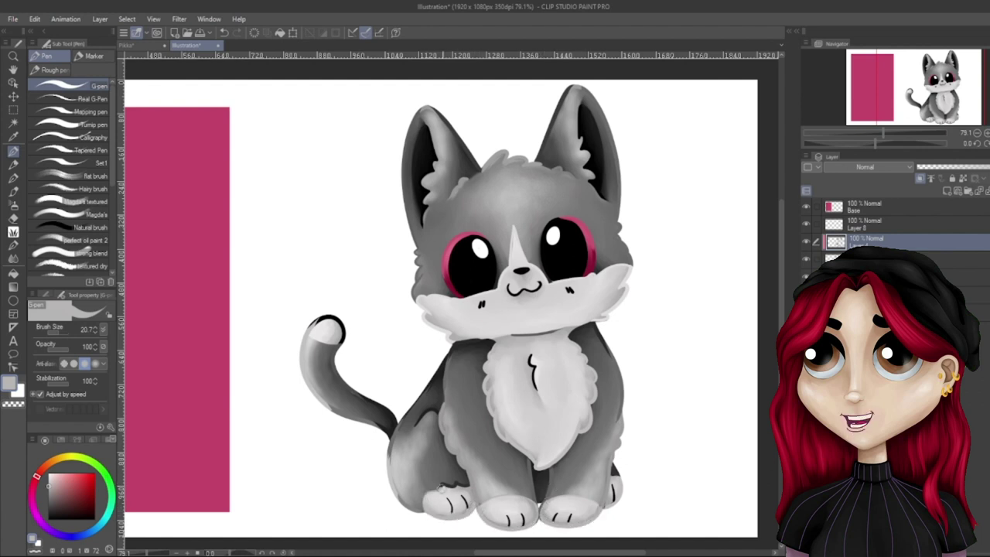
- Recolour the toe lines dark grey and the chest crease and tail tip outlines with sampled light tones
{"action": "left_click", "coordinate": [613, 495], "text": "alt"}
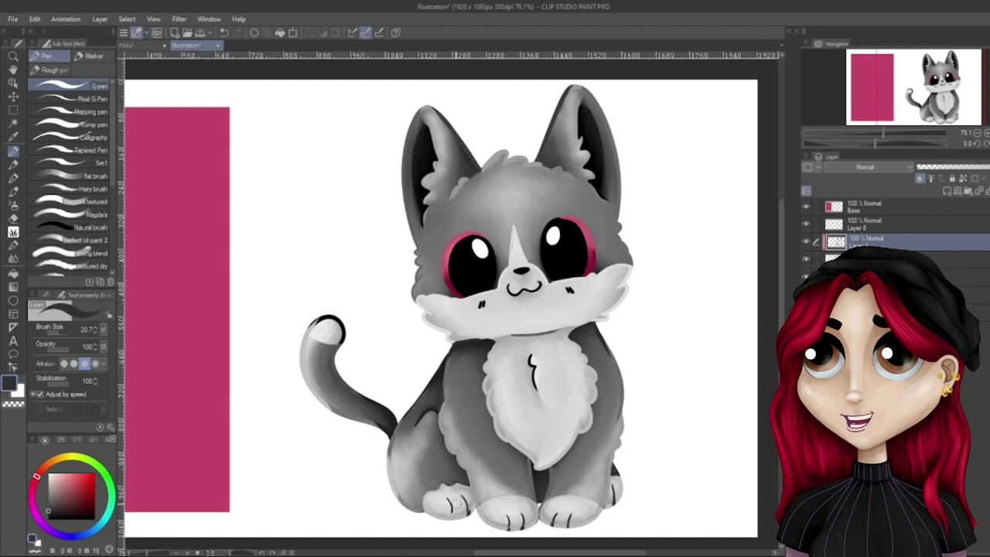
{"action": "left_click", "coordinate": [454, 510], "text": "alt"}
{"action": "left_click_drag", "start_coordinate": [532, 358], "coordinate": [535, 386]}
{"action": "left_click", "coordinate": [536, 374], "text": "alt"}
{"action": "left_click_drag", "start_coordinate": [315, 328], "coordinate": [338, 318]}
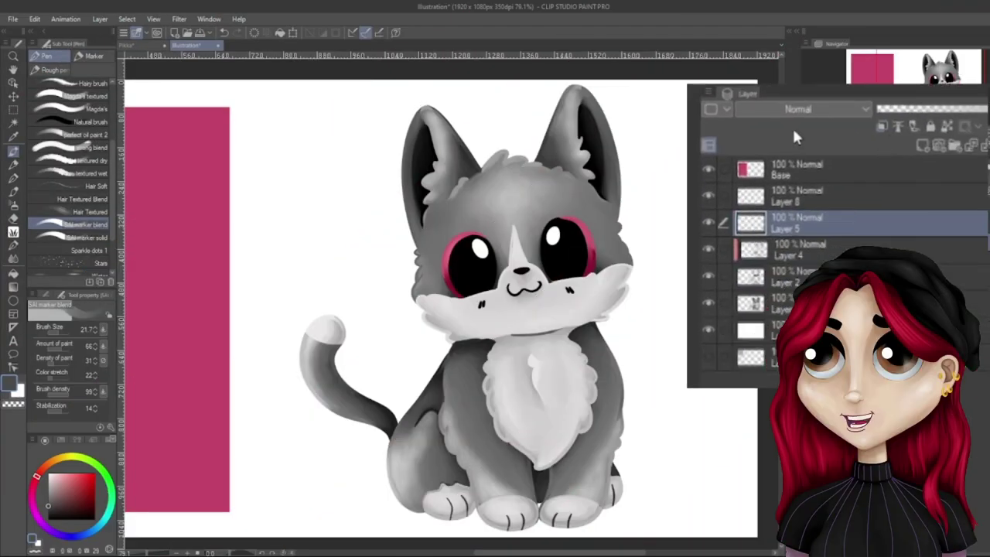
- Switch to the Colored pencil brush and add fur strokes along the tail with greys sampled from it
{"action": "left_click", "coordinate": [12, 163]}
{"action": "left_click", "coordinate": [310, 368], "text": "alt"}
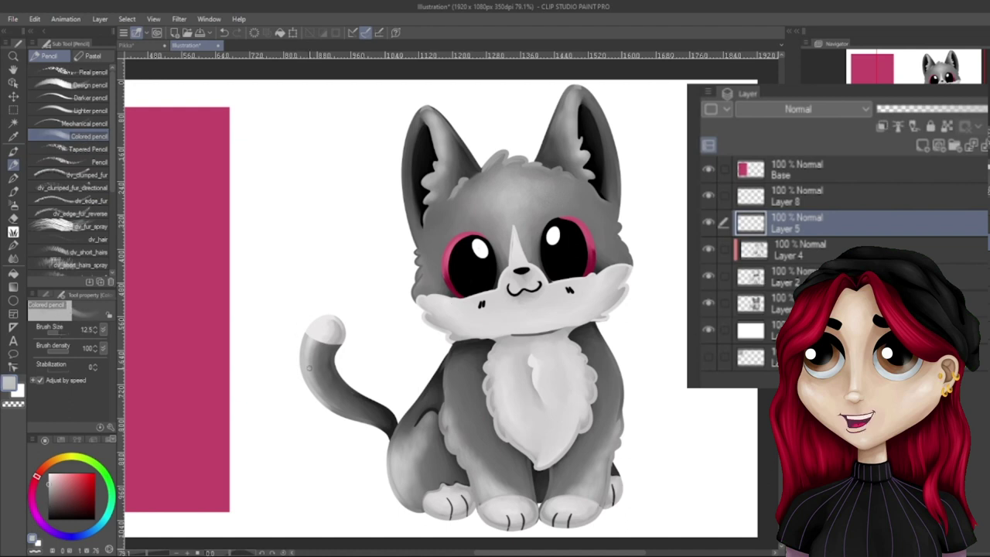
{"action": "left_click", "coordinate": [361, 415], "text": "alt"}
{"action": "left_click_drag", "start_coordinate": [309, 381], "coordinate": [318, 396]}
{"action": "left_click", "coordinate": [351, 406], "text": "alt"}
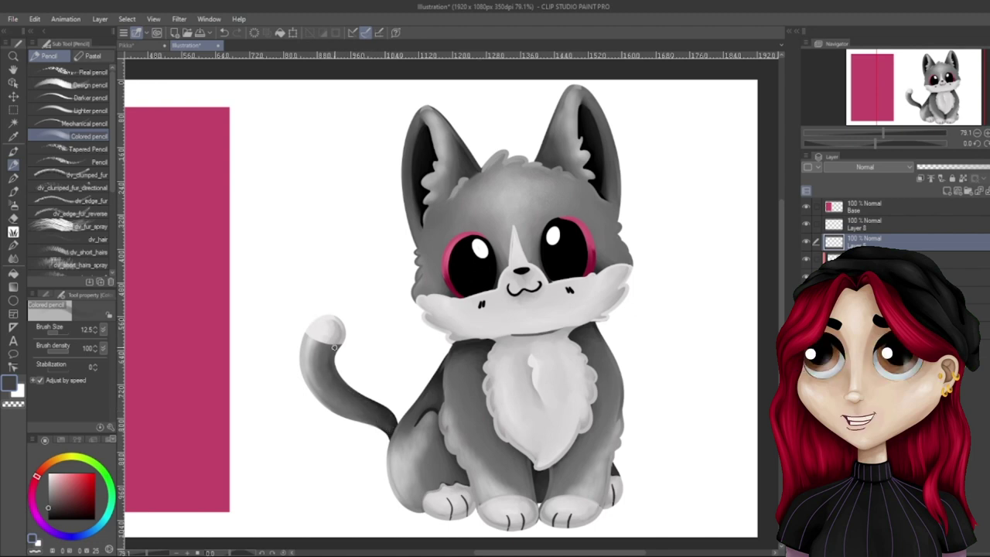
{"action": "left_click", "coordinate": [340, 334], "text": "alt"}
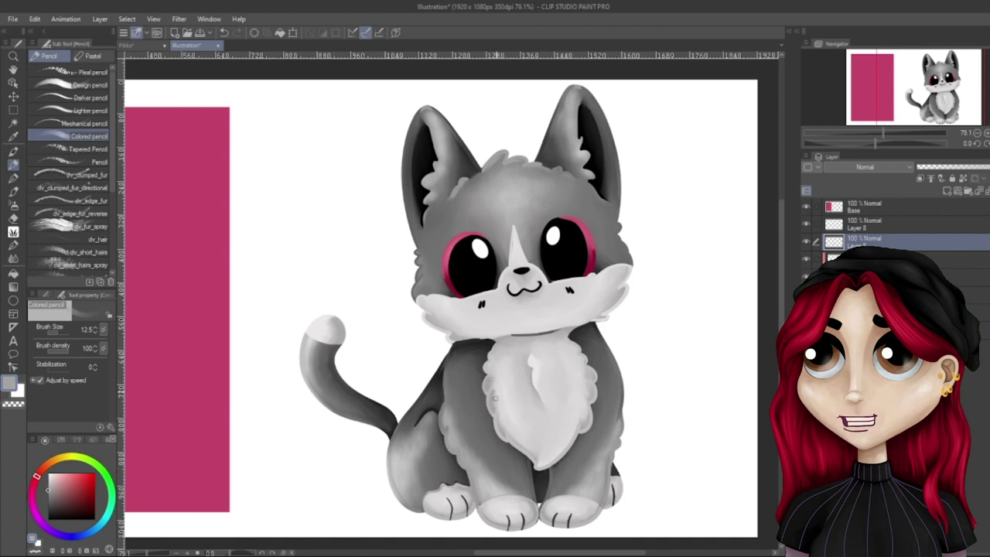
- Touch up the edges of the chest patch, cheek and nose bridge with light greys sampled from the fur
{"action": "left_click", "coordinate": [502, 416], "text": "alt"}
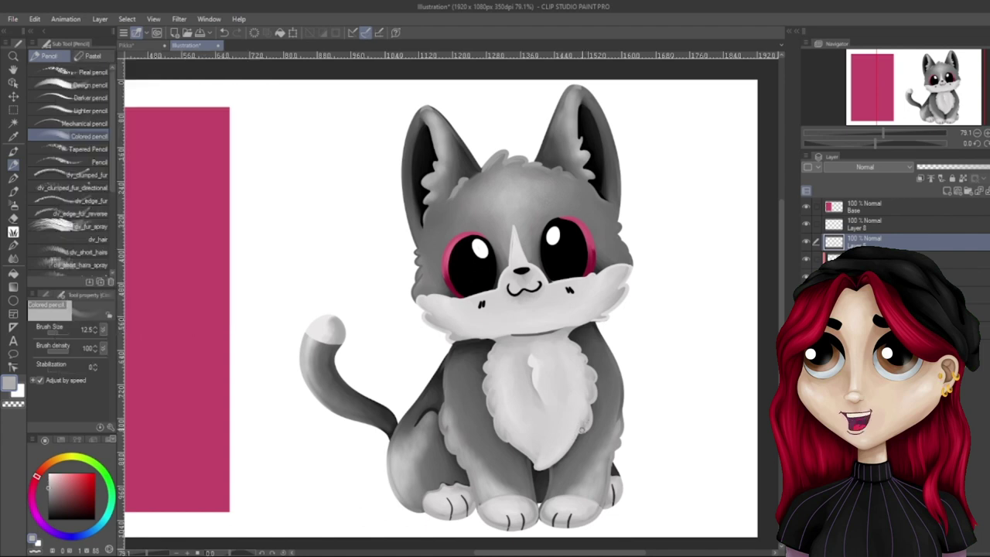
{"action": "left_click", "coordinate": [575, 352], "text": "alt"}
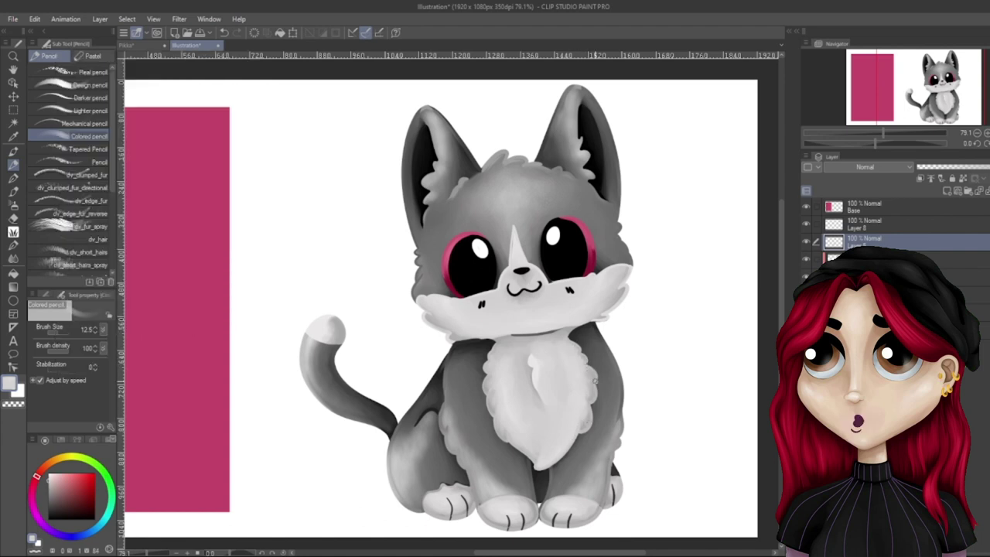
{"action": "left_click", "coordinate": [601, 310], "text": "alt"}
{"action": "left_click", "coordinate": [512, 256], "text": "alt"}
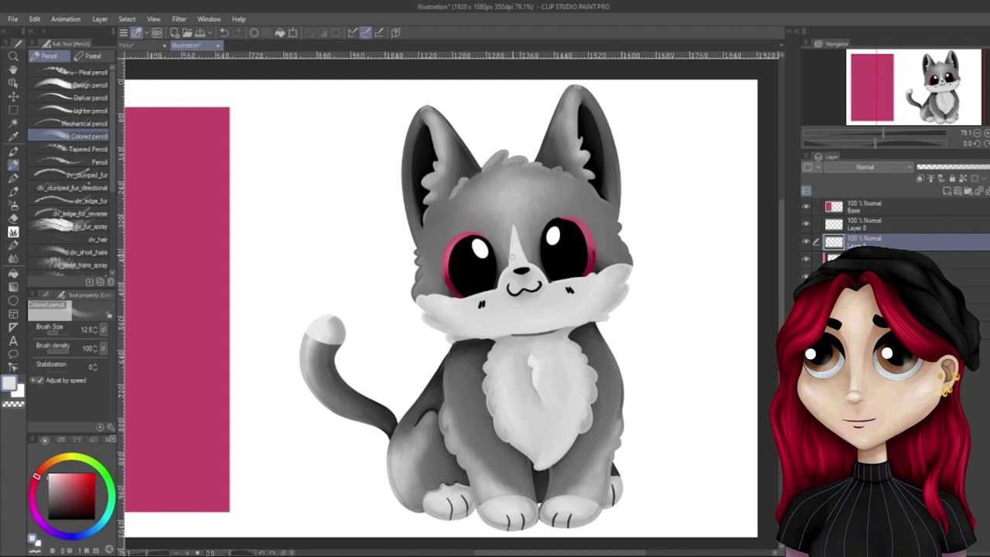
- Draw pencil fur strokes along the edges of the hind leg and front legs with sampled greys
{"action": "left_click", "coordinate": [396, 425], "text": "alt"}
{"action": "left_click", "coordinate": [393, 454], "text": "alt"}
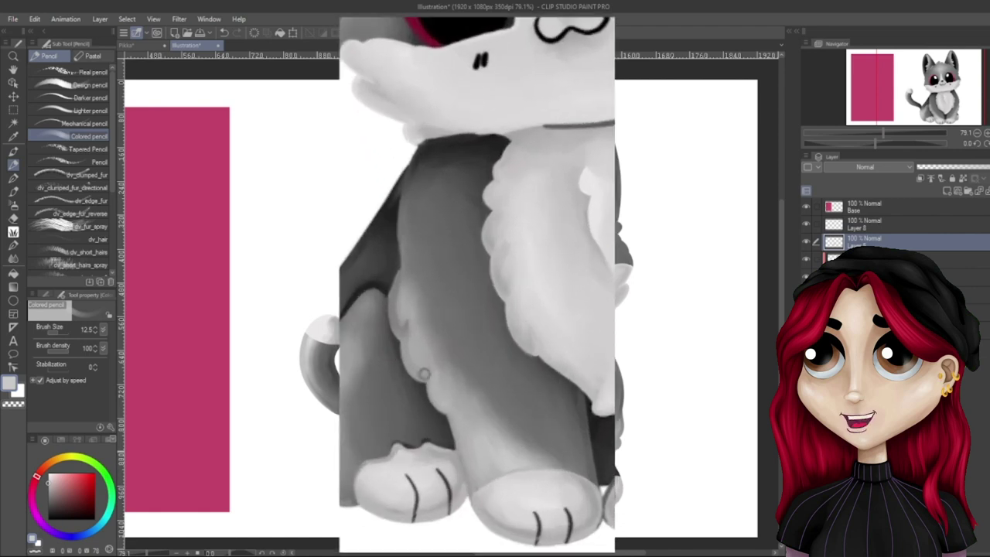
{"action": "left_click_drag", "start_coordinate": [403, 224], "coordinate": [392, 286]}
{"action": "left_click", "coordinate": [426, 324], "text": "alt"}
{"action": "left_click_drag", "start_coordinate": [410, 203], "coordinate": [405, 273]}
{"action": "left_click_drag", "start_coordinate": [616, 421], "coordinate": [621, 391]}
- Set the brush size to 7.5 and add fine fur strokes on the head's sides and ear bases in sampled greys
{"action": "left_click", "coordinate": [427, 240], "text": "alt"}
{"action": "left_click", "coordinate": [57, 333]}
{"action": "left_click_drag", "start_coordinate": [423, 267], "coordinate": [417, 283]}
{"action": "left_click_drag", "start_coordinate": [625, 253], "coordinate": [629, 261]}
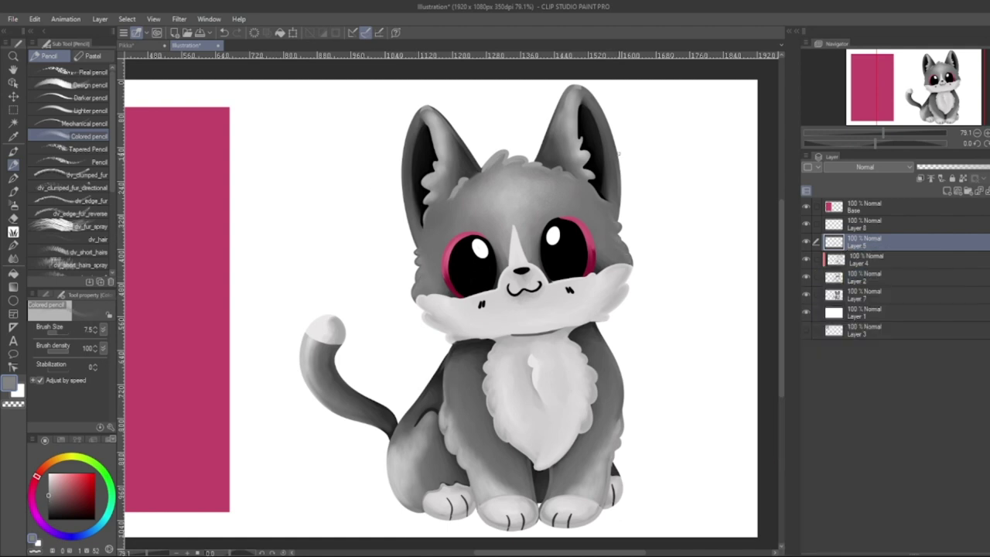
{"action": "left_click", "coordinate": [473, 162], "text": "alt"}
{"action": "left_click_drag", "start_coordinate": [473, 163], "coordinate": [482, 171]}
{"action": "left_click", "coordinate": [540, 164], "text": "alt"}
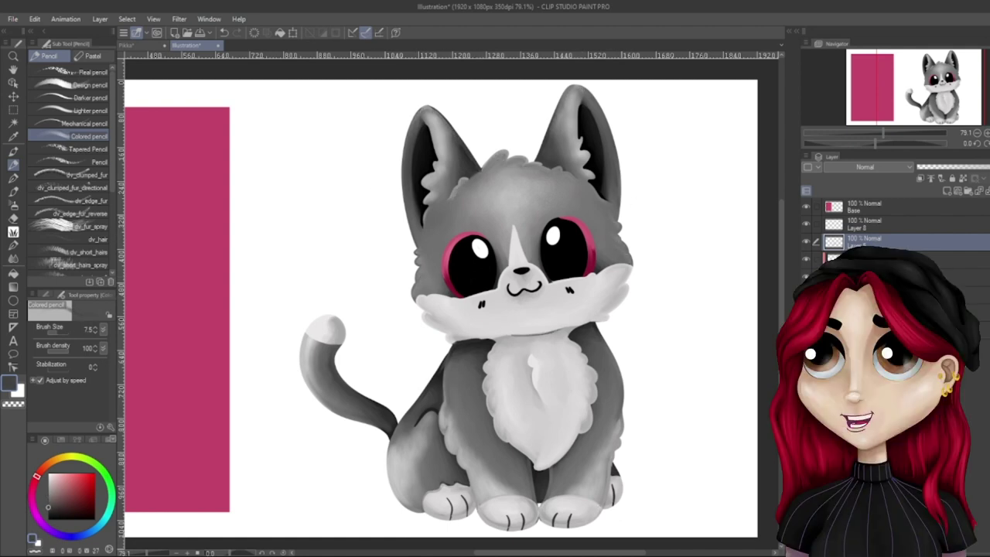
- Toggle the visibility of the line recolouring and blending work to compare the painted cat with its black line art
{"action": "left_click", "coordinate": [882, 277]}
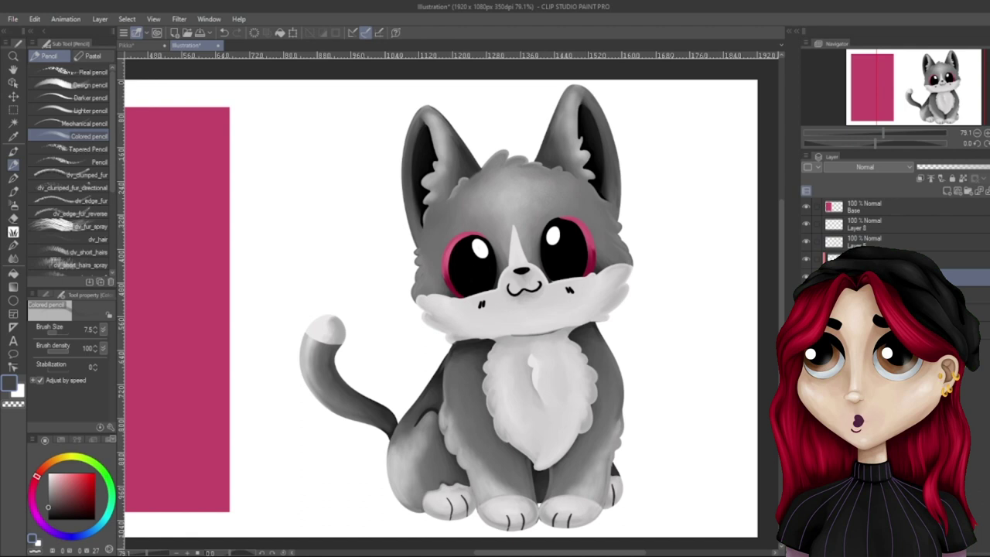
{"action": "left_click", "coordinate": [882, 259]}
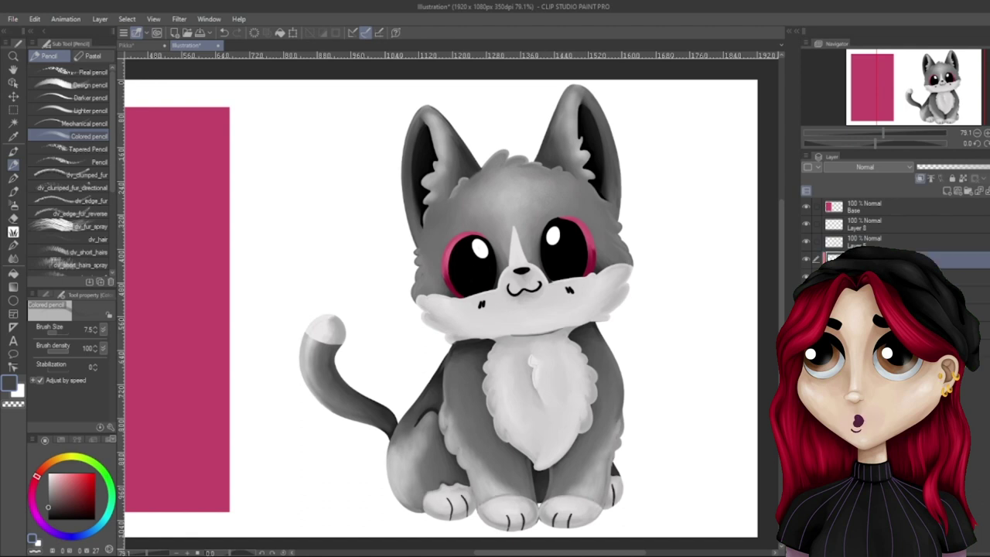
{"action": "left_click", "coordinate": [882, 241]}
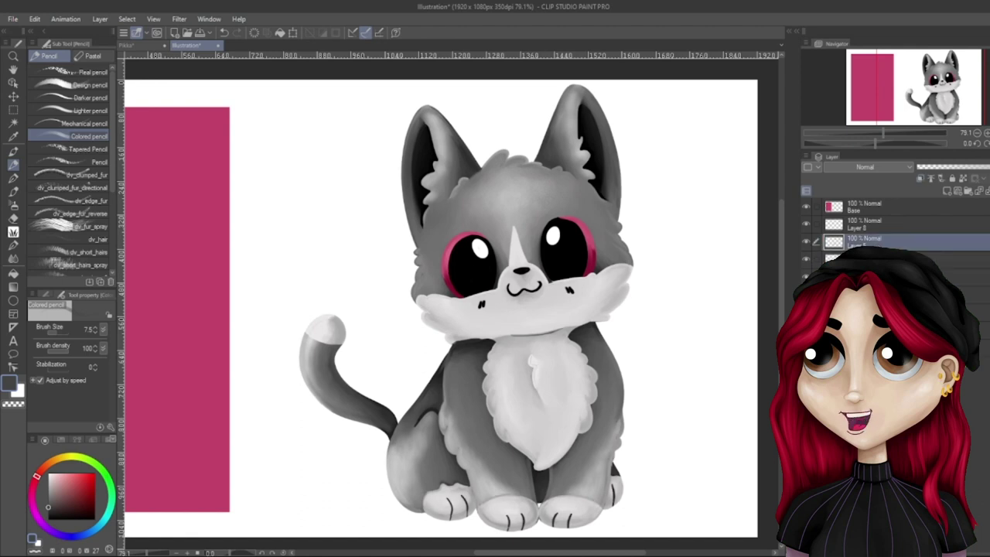
{"action": "left_click", "coordinate": [807, 243]}
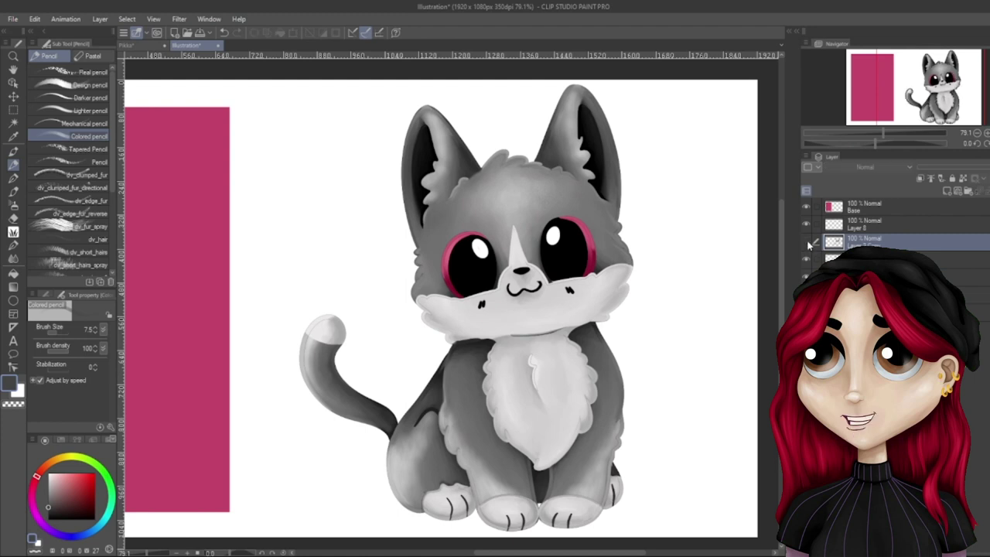
{"action": "left_click", "coordinate": [807, 242]}
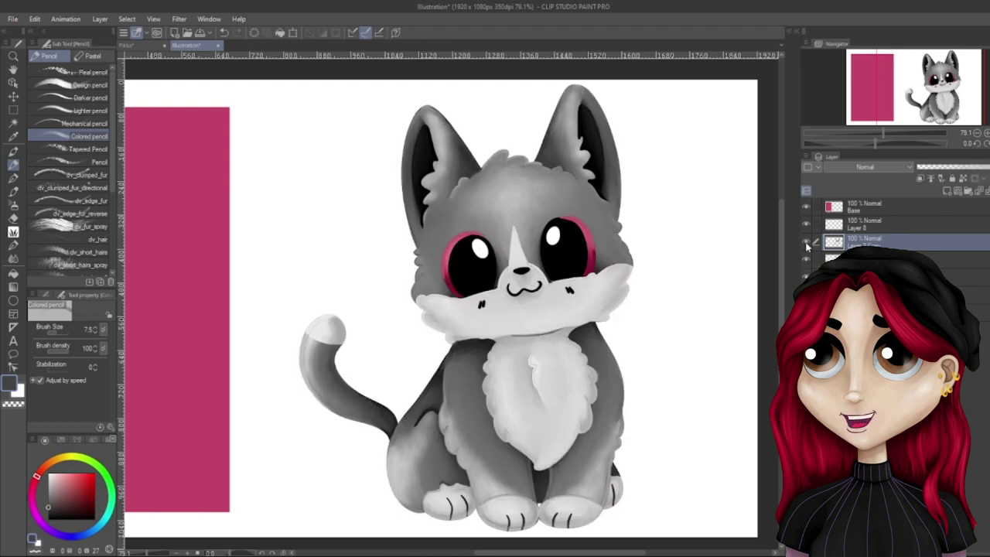
{"action": "left_click", "coordinate": [807, 243]}
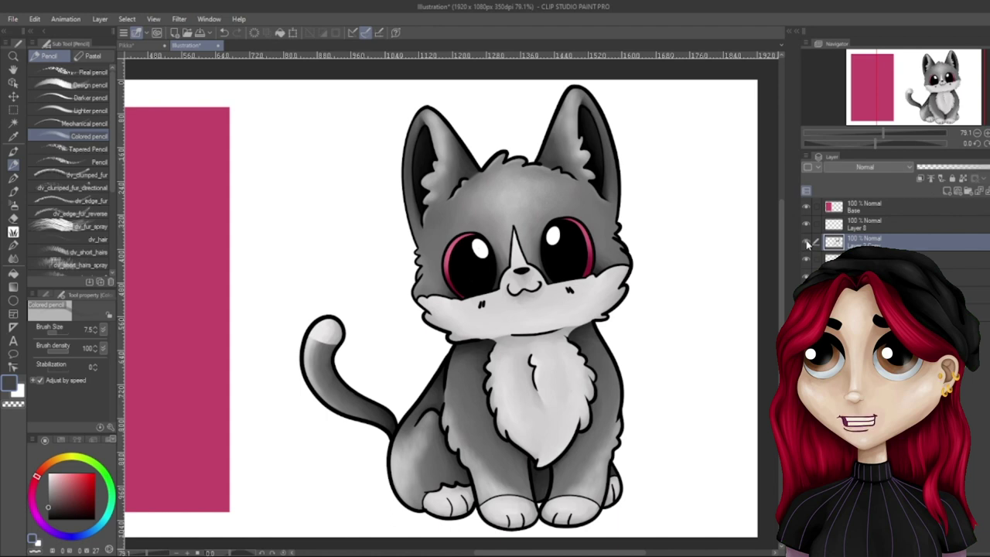
{"action": "left_click", "coordinate": [807, 244]}
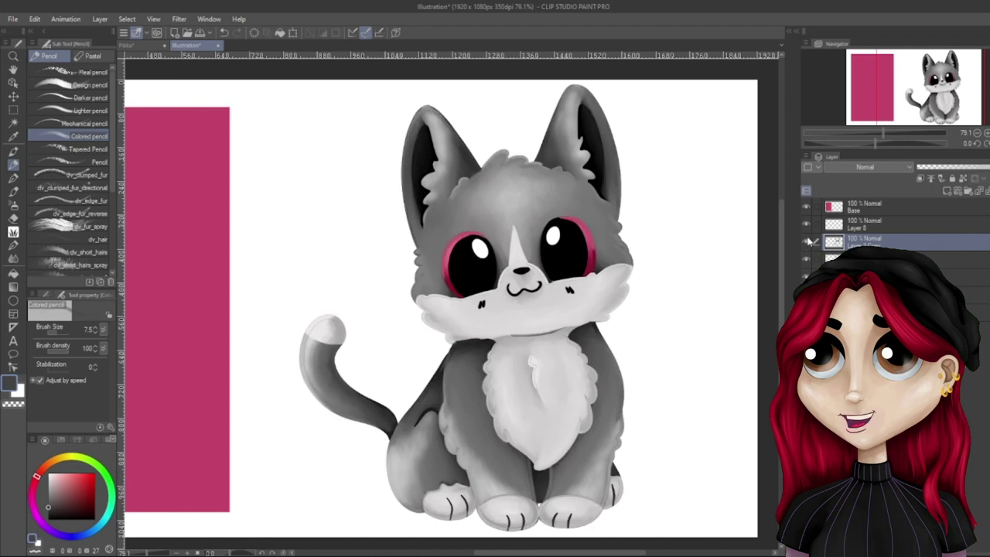